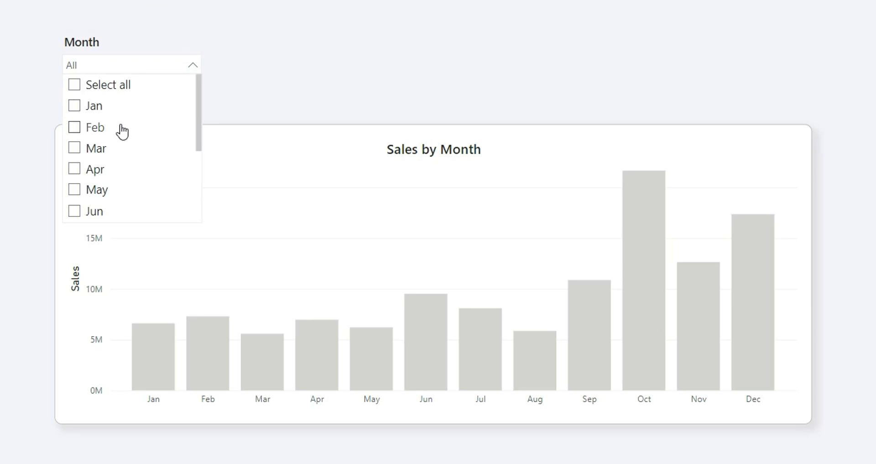
Step: Select Feb, May and Aug in the Month slicer, then close the month list
click(74, 127)
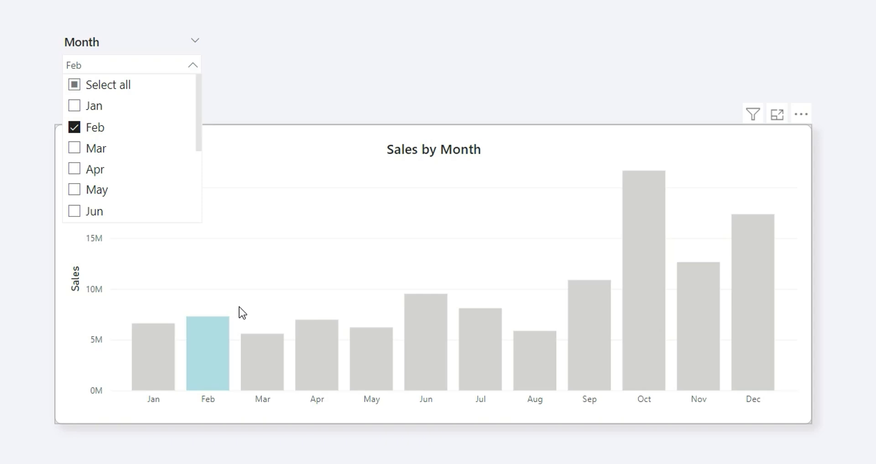
click(97, 196)
scroll(95, 183, down, 2)
click(95, 154)
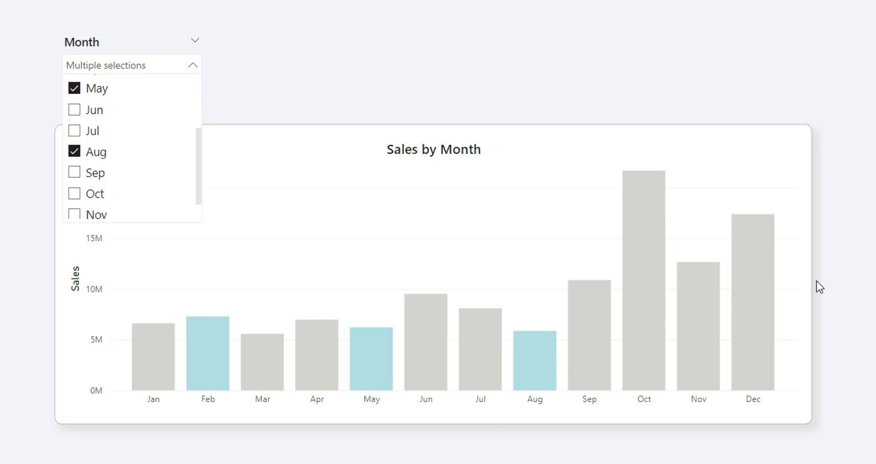
click(282, 77)
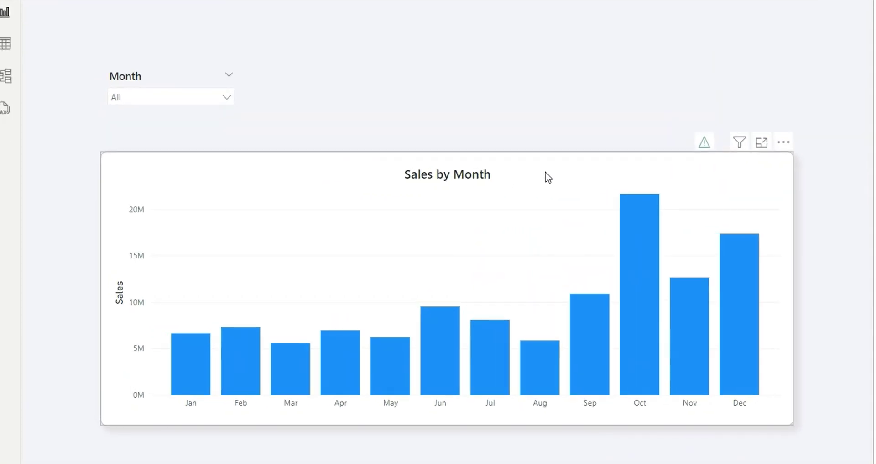
Step: Select the Sales by Month chart, inspect the financials–Date Table relationship in Model view, then return to the report
click(548, 177)
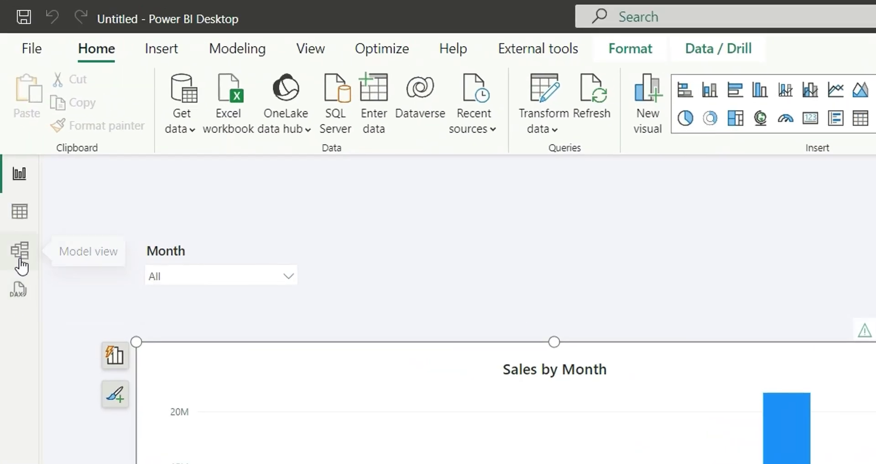
click(19, 260)
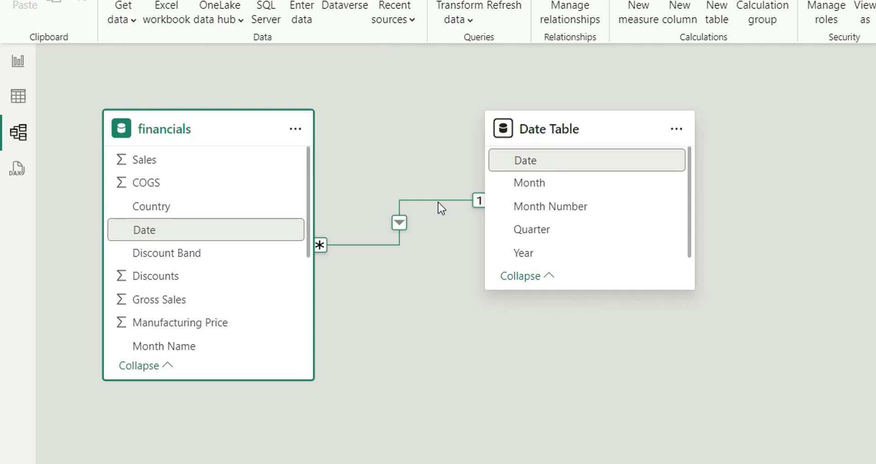
click(18, 61)
Step: Filter the Month slicer to Feb, Apr and Jun, then clear it back to All
click(171, 163)
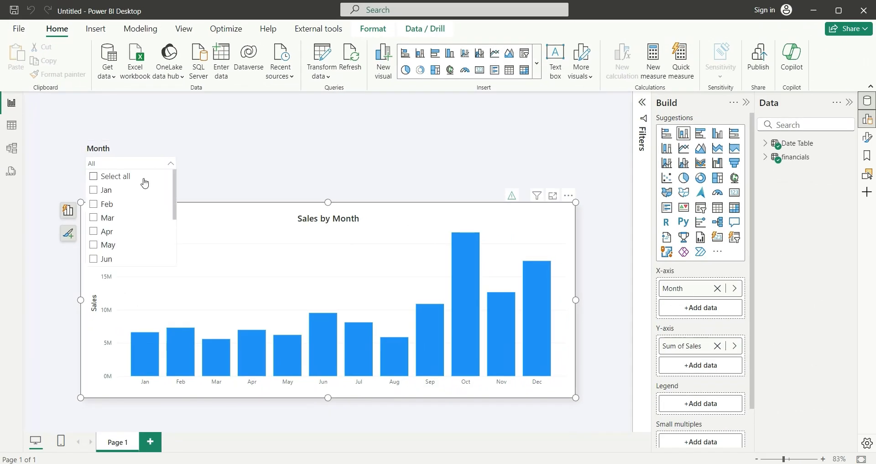
click(110, 204)
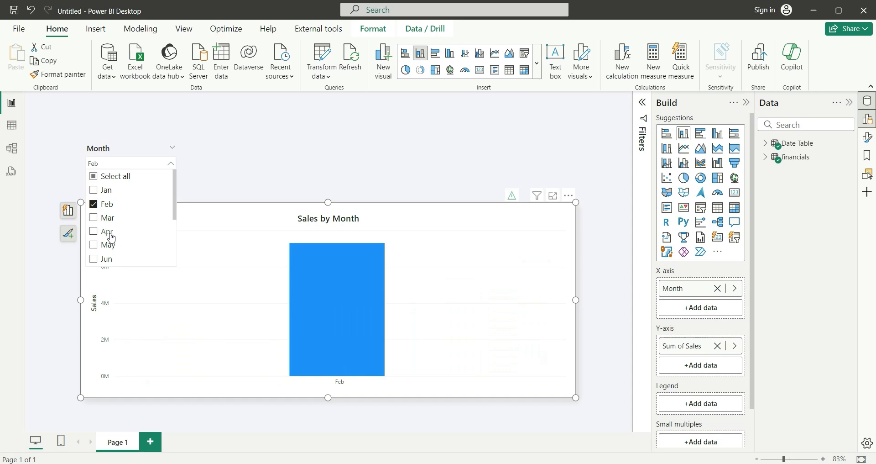
ctrl+click(109, 232)
ctrl+click(116, 261)
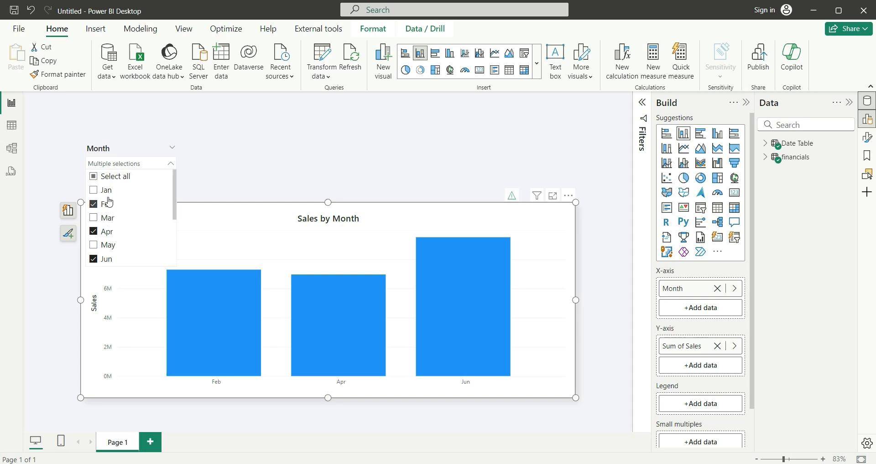
click(161, 153)
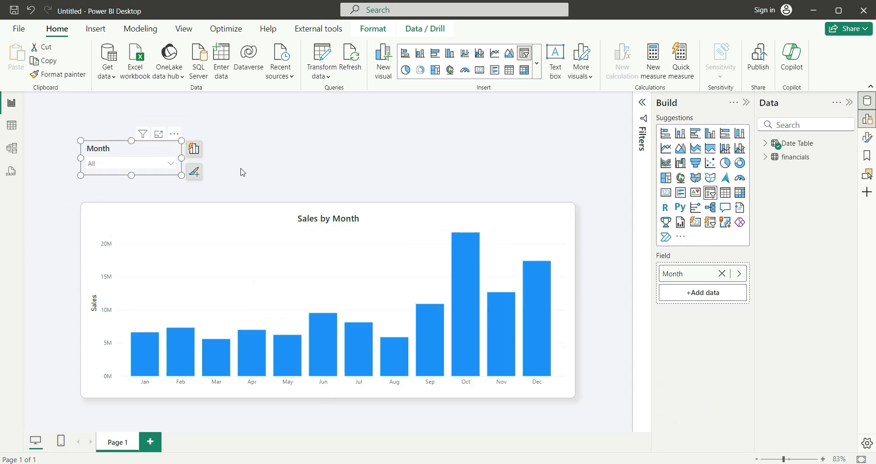
Step: Deselect the slicer and display the Date Table's CALENDAR-based DAX formula
click(242, 171)
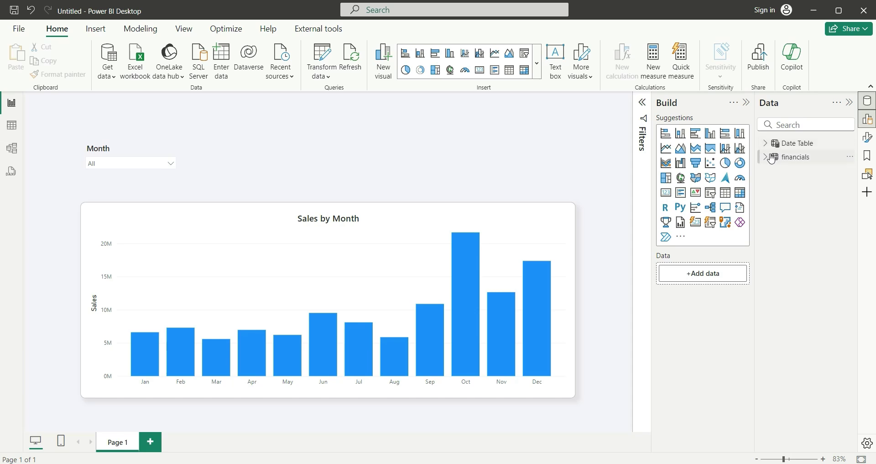
click(796, 145)
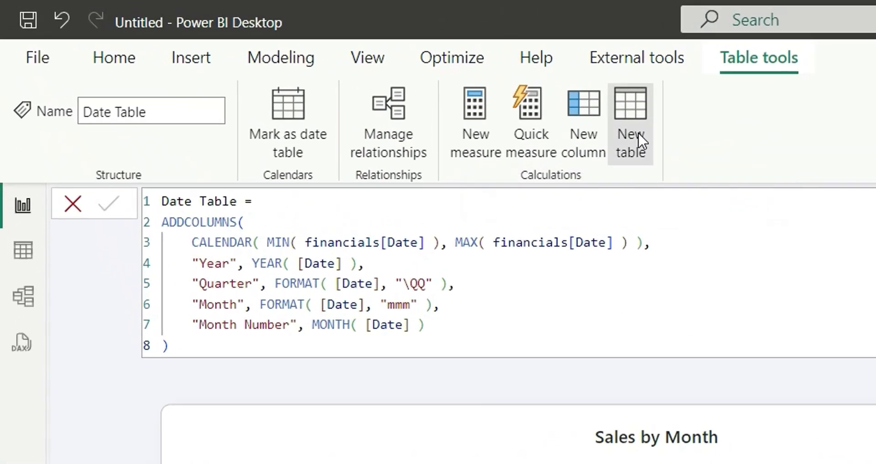
Step: Create the calculated table New Date Table = 'Date Table' and view it unlinked in the model
click(322, 72)
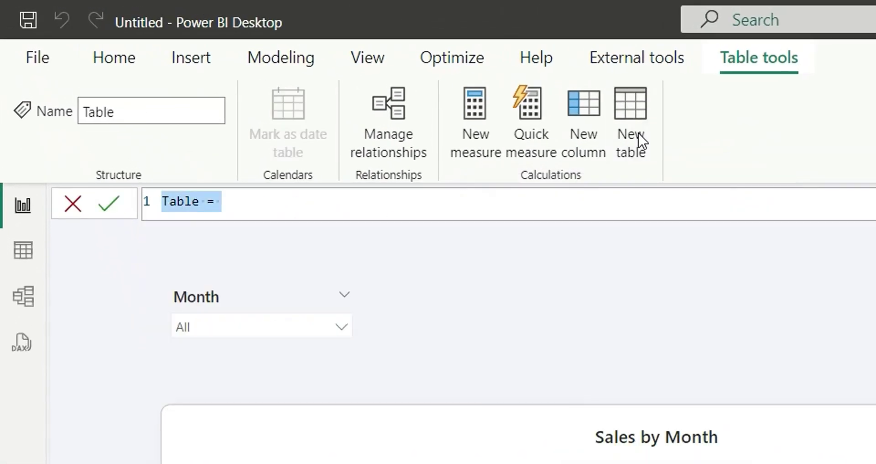
text(New Date Tab)
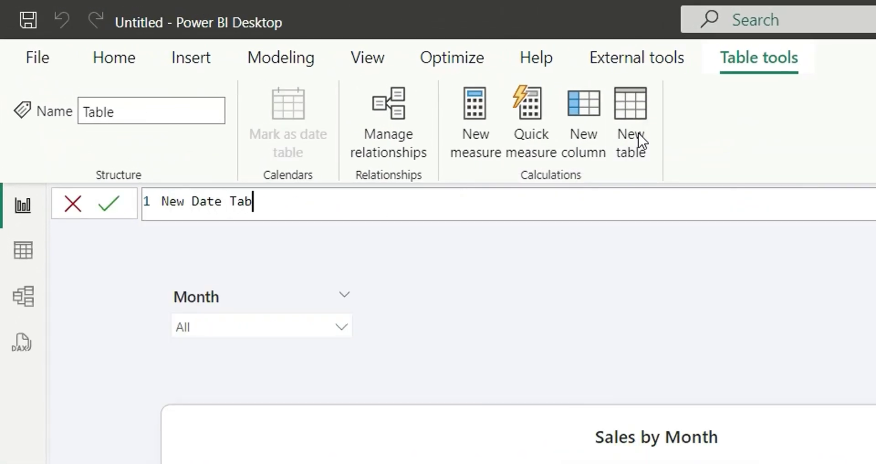
text(le = date)
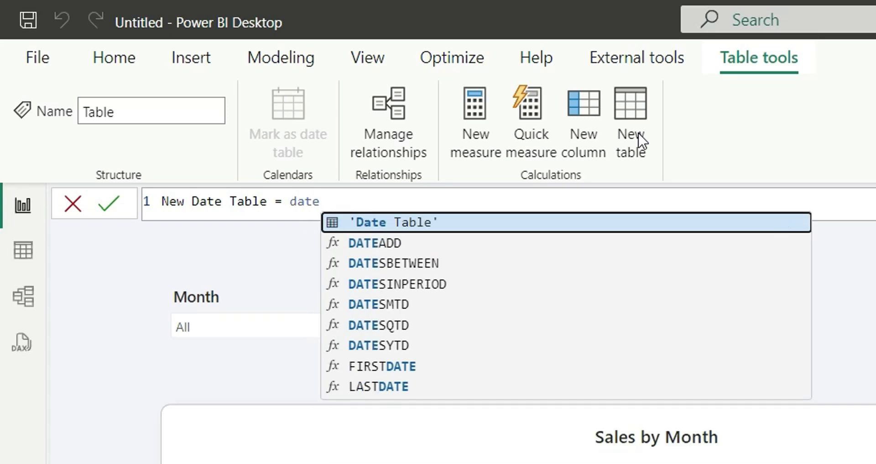
key(Tab)
key(Return)
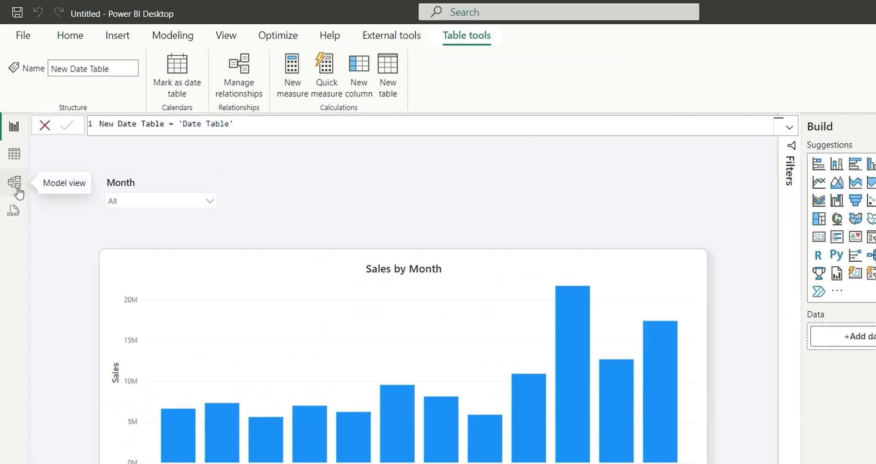
click(15, 183)
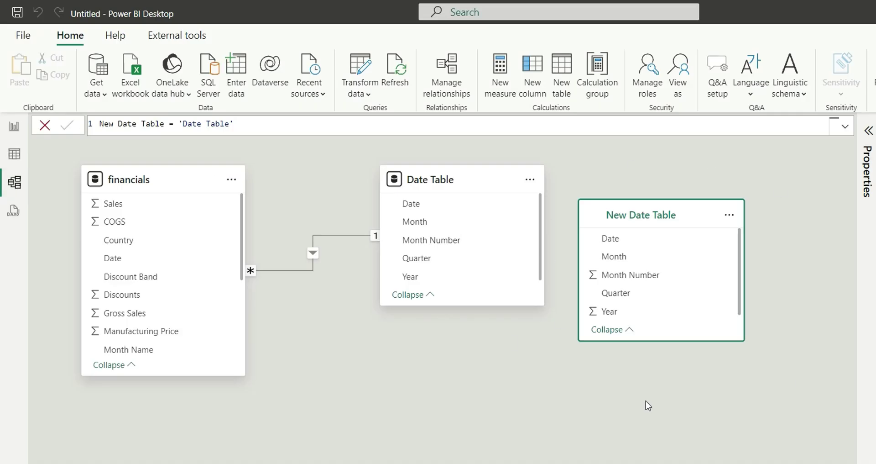
Step: Switch the Month slicer's field to Month from New Date Table
click(14, 127)
click(186, 183)
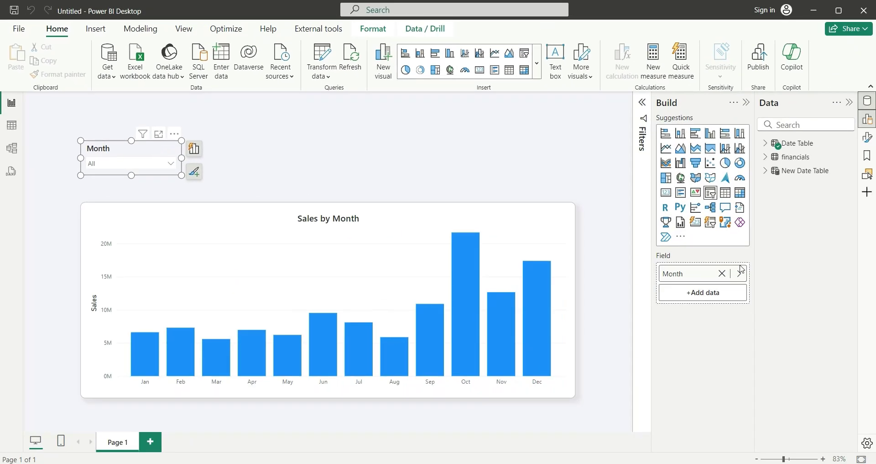
click(740, 273)
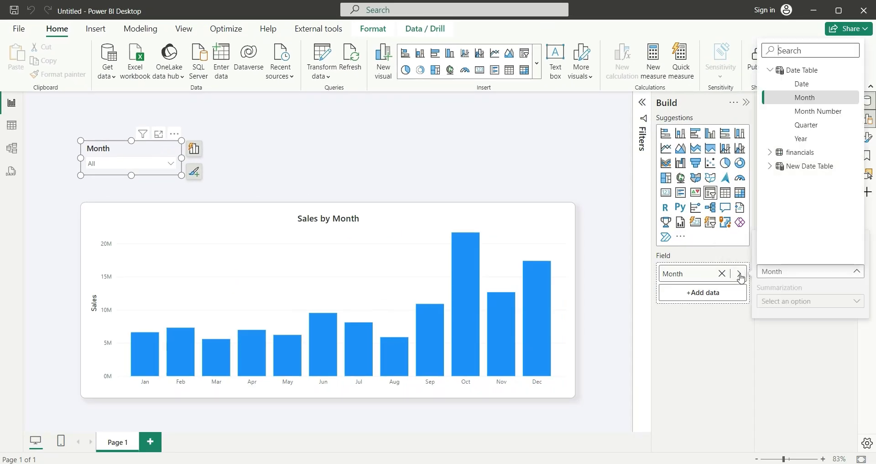
click(807, 166)
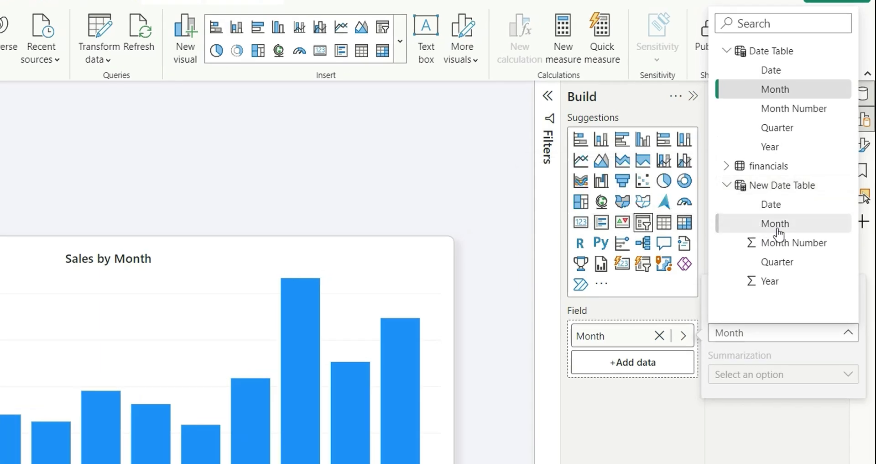
click(804, 193)
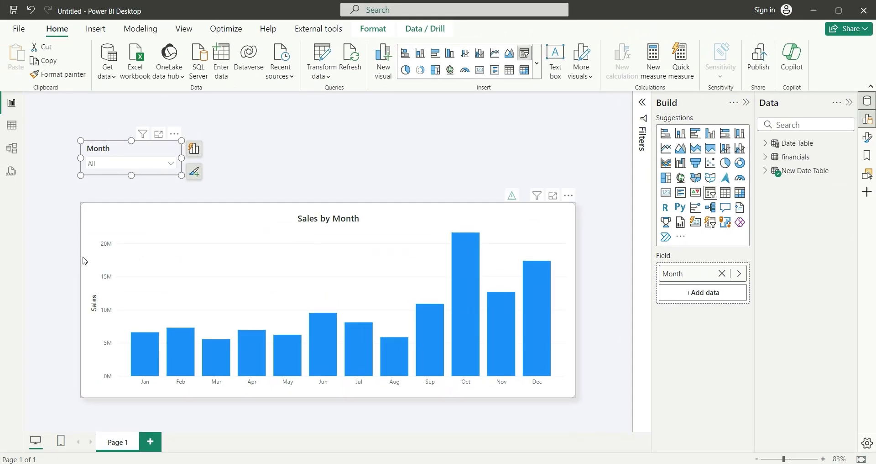
Step: Pick Jan, Mar, Apr and Jun in the slicer, confirm the chart stays unfiltered, then clear it
click(325, 183)
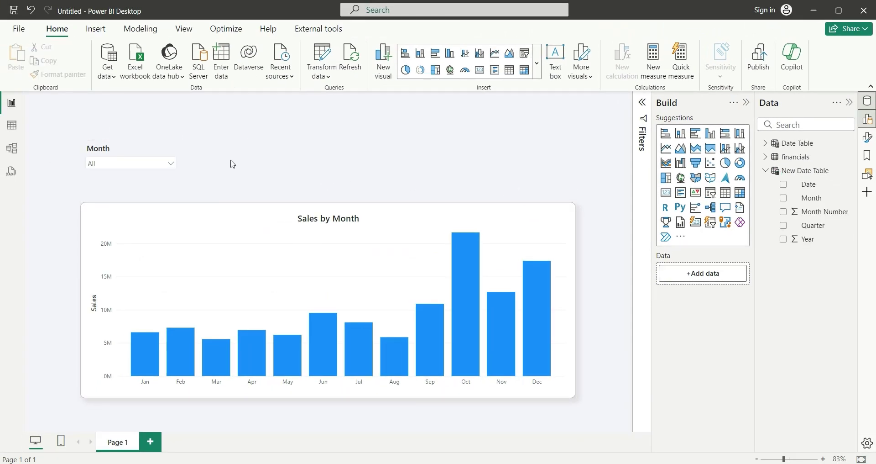
click(160, 163)
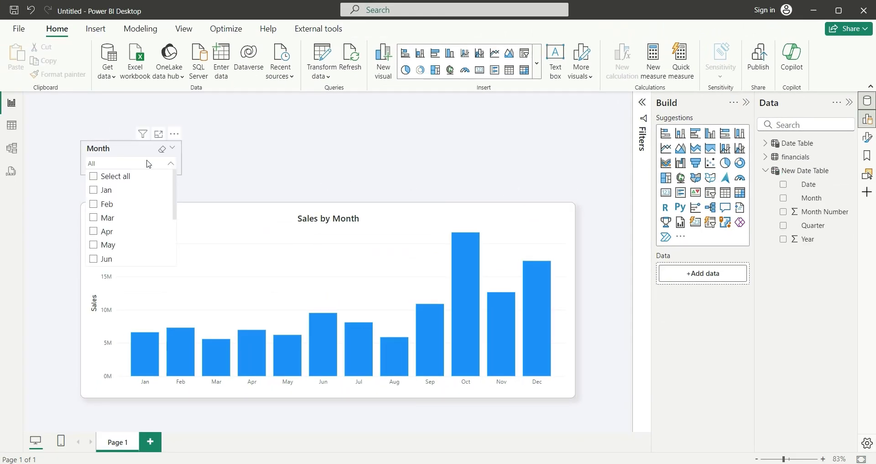
click(106, 190)
ctrl+click(107, 218)
ctrl+click(108, 231)
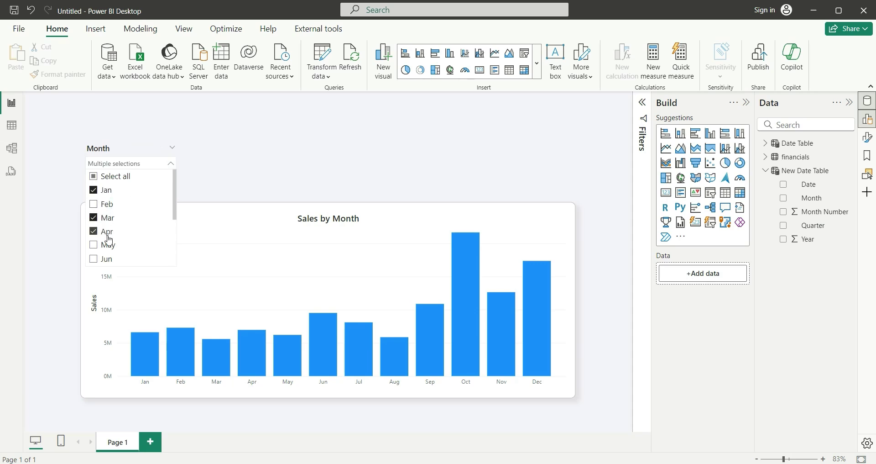
ctrl+click(106, 259)
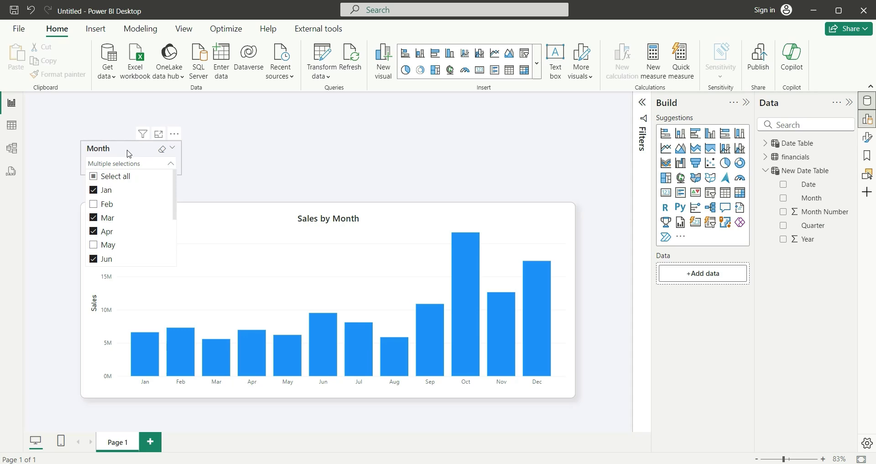
click(161, 150)
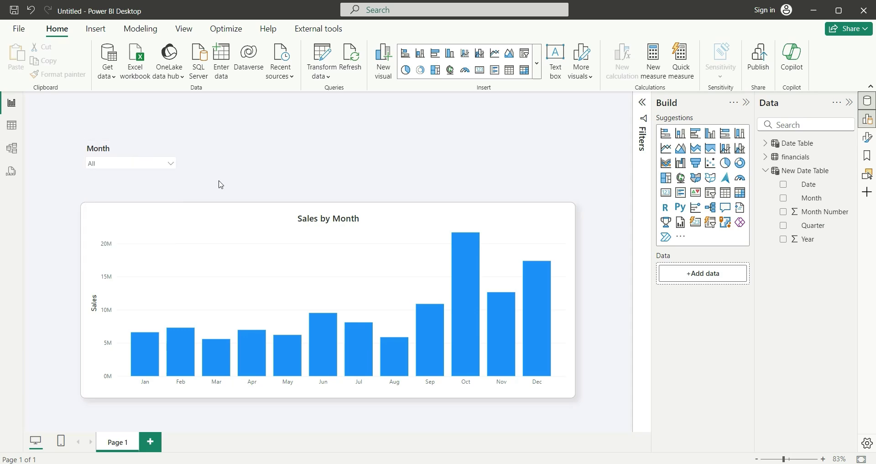
Step: Start a new measure in financials named 'Highlighted Monmths ='
click(764, 158)
right_click(801, 212)
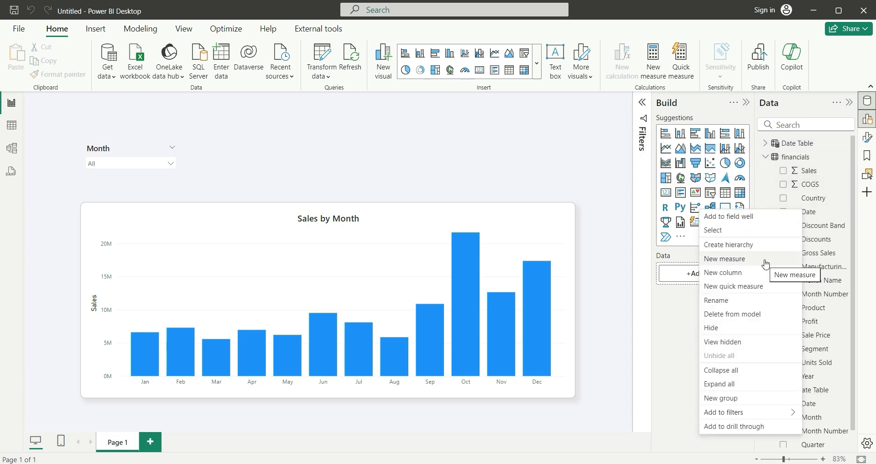
click(765, 259)
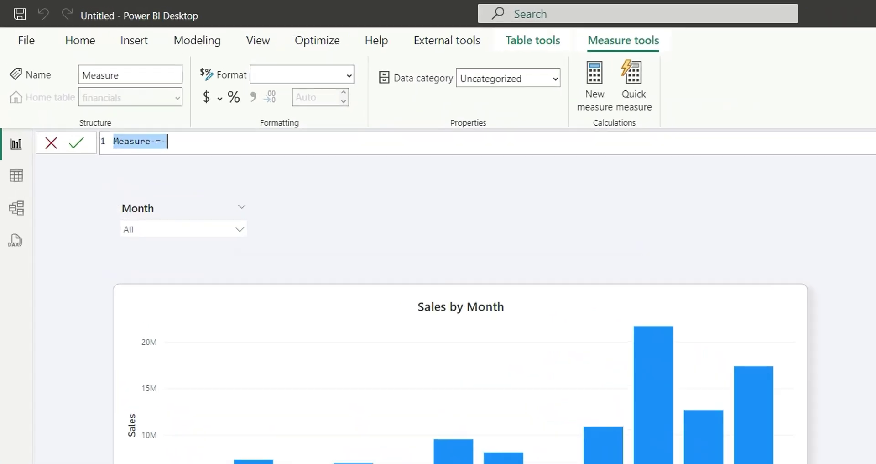
text(Highlighted Monmths =)
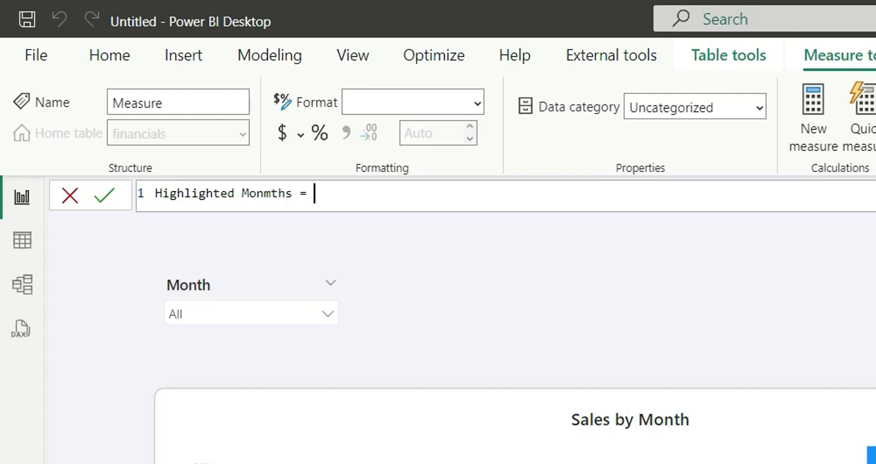
key(shift+Return)
Step: Begin the formula with IF( ISFILTERED('New Date Table'[Month])
text(if()
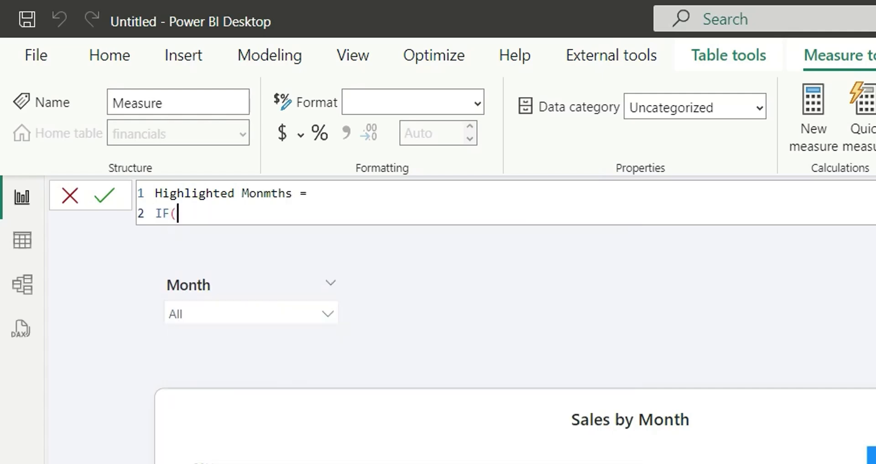
key(shift+Return)
text(isfil)
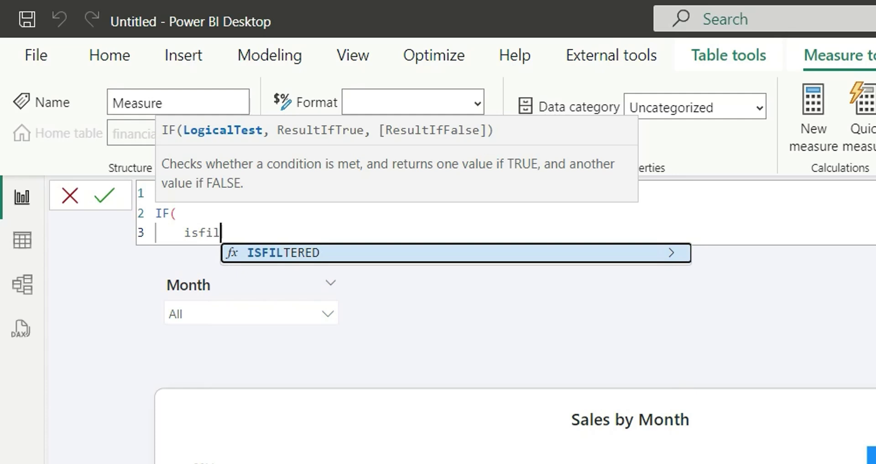
key(Tab)
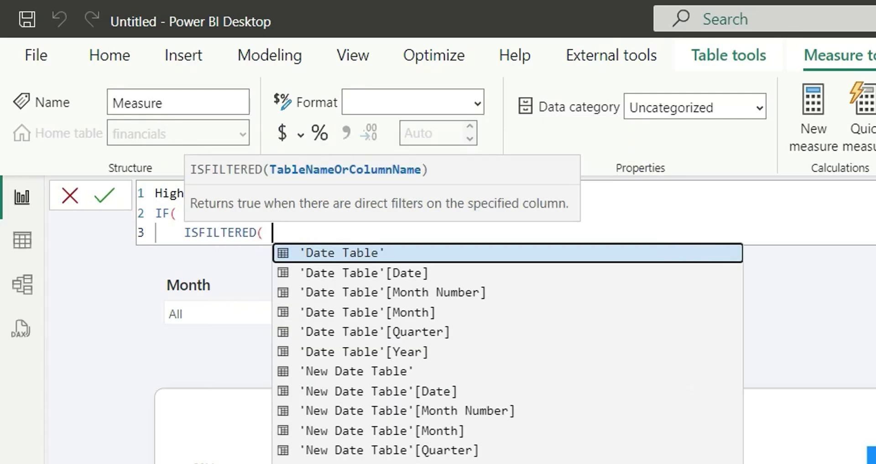
text(month)
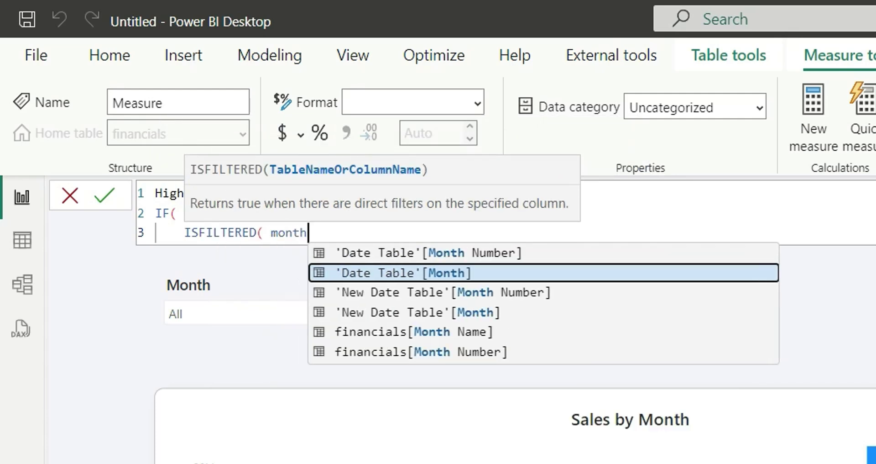
key(Down)
key(Down)
key(Tab)
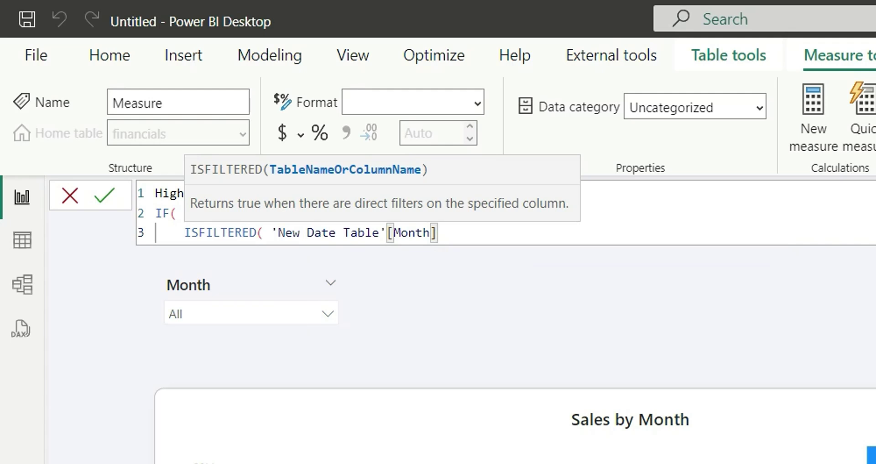
Step: Add the condition && MAX('Date Table'[Month])
text())
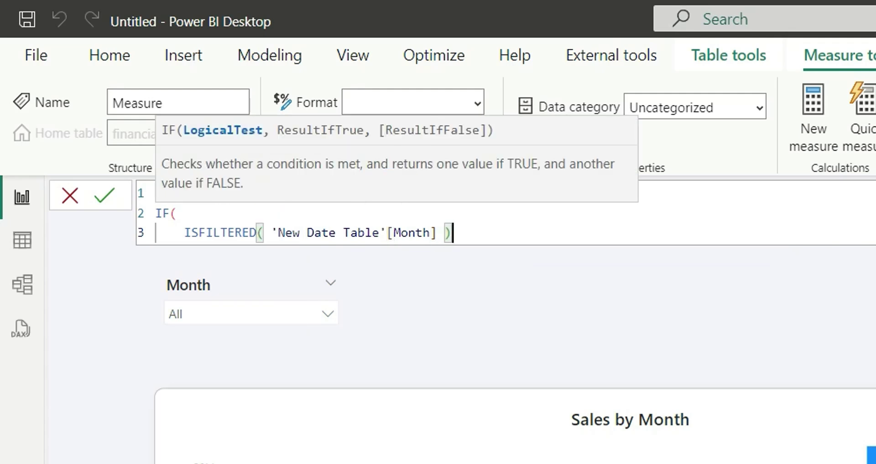
text( &&)
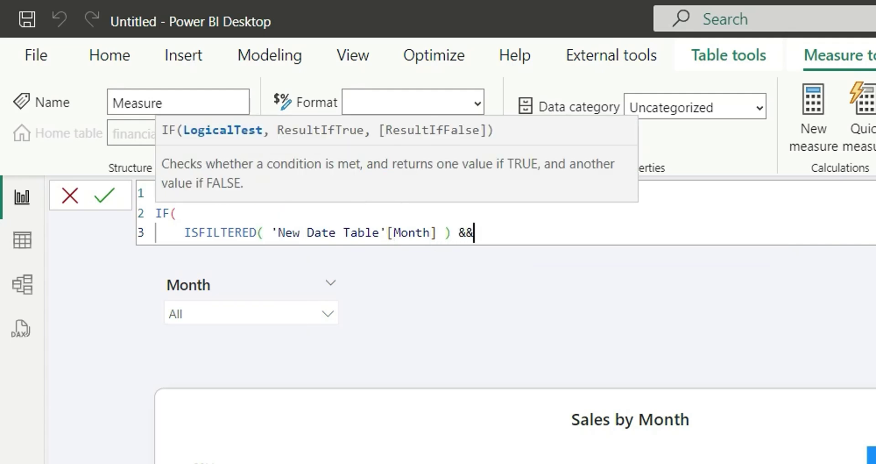
text( max)
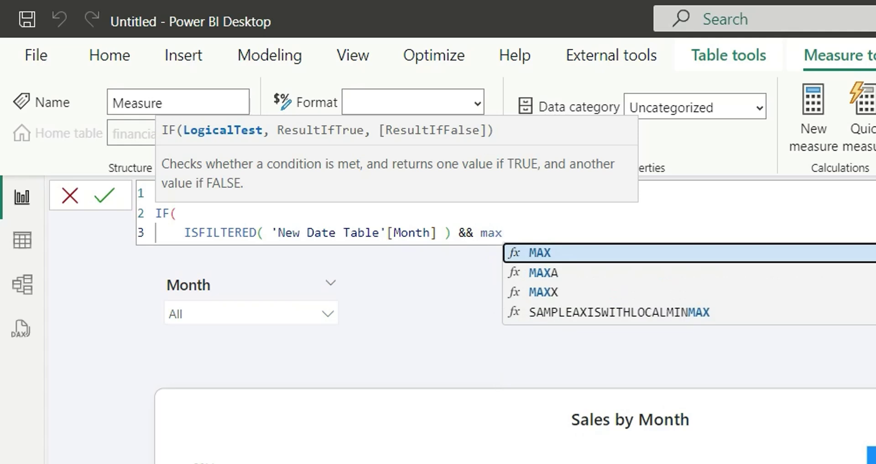
key(Tab)
text(month)
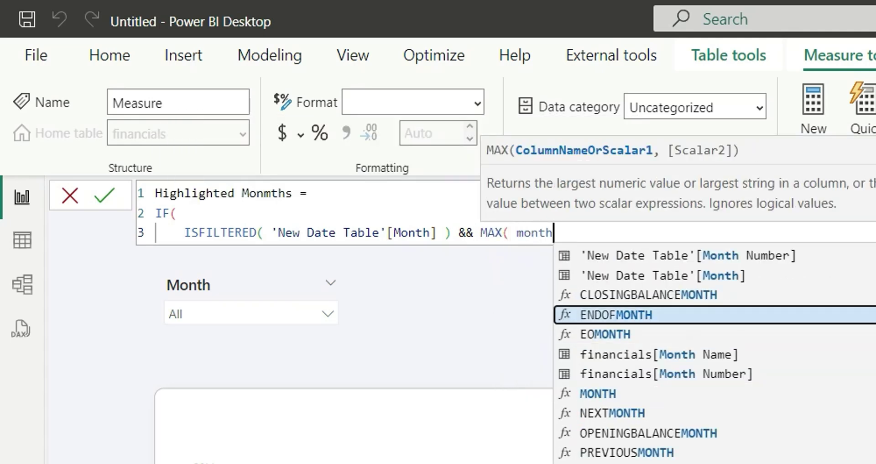
key(Down)
key(Tab)
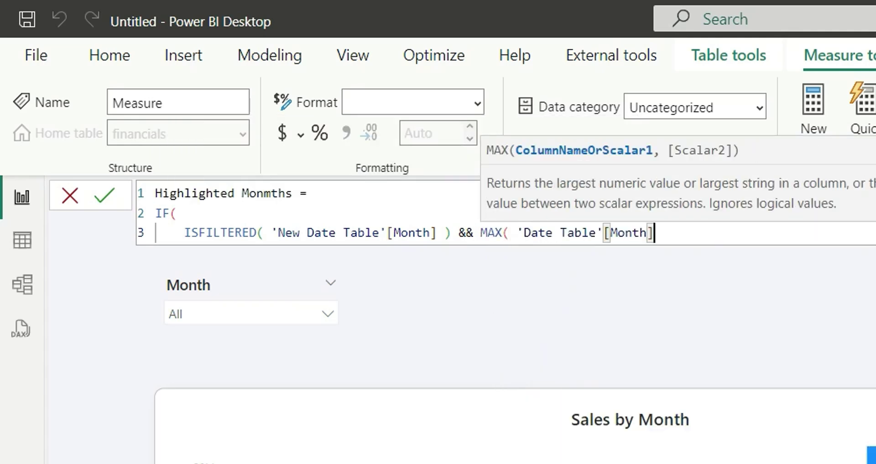
Step: Complete the condition with IN VALUES('New Date Table'[Month]),
text() in)
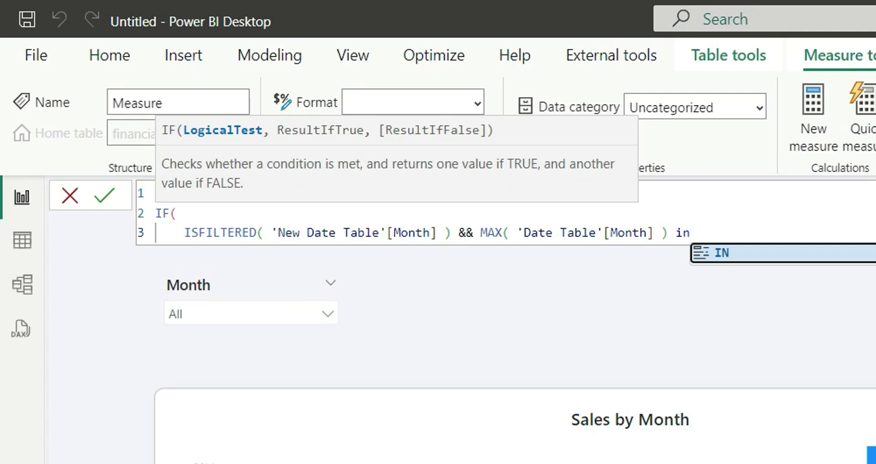
key(Tab)
text(values)
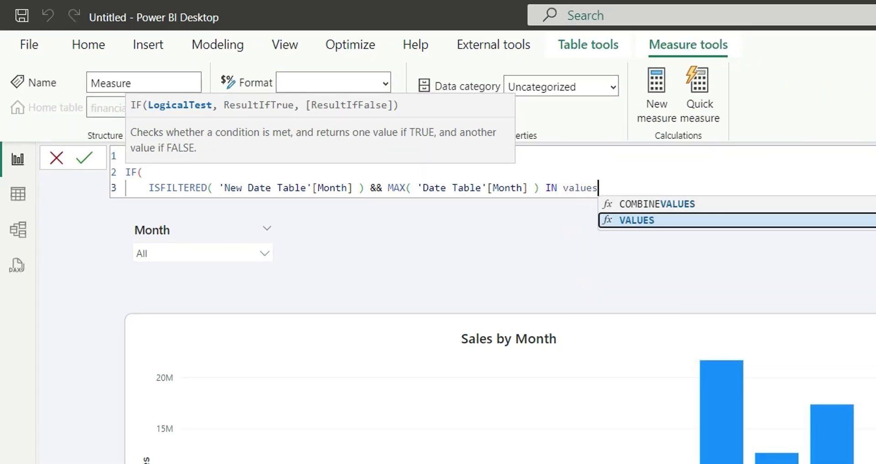
key(Tab)
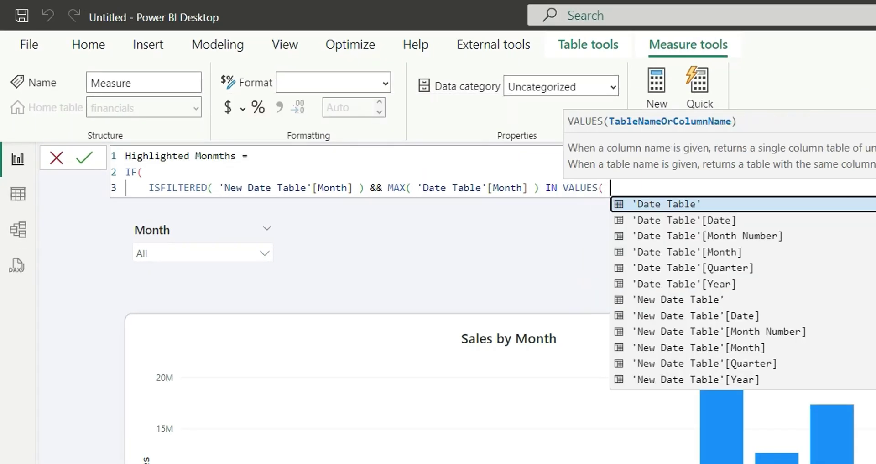
text(month)
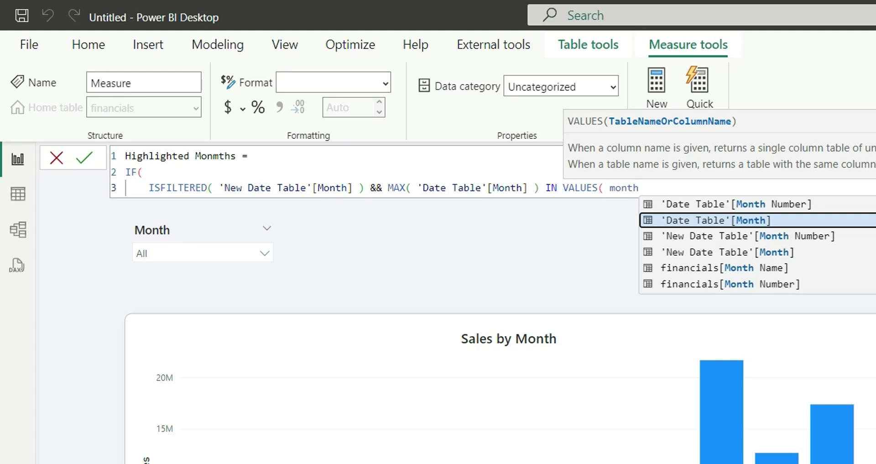
key(Down)
key(Down)
key(Tab)
text(),)
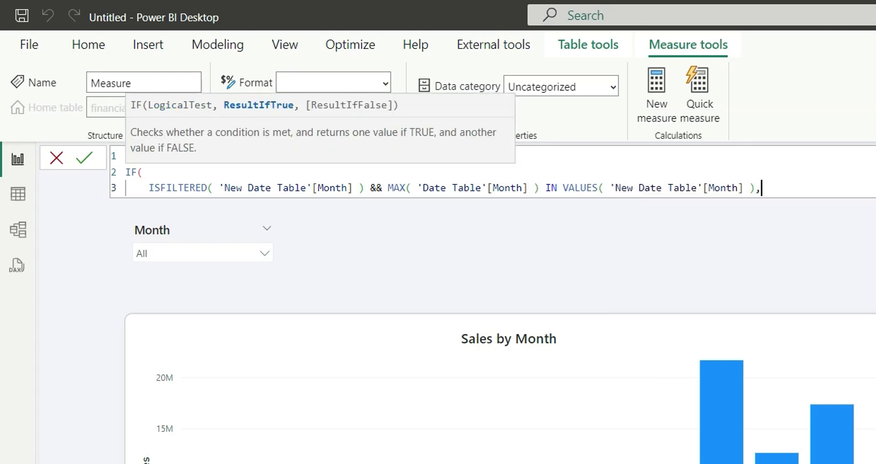
mouse_move(365, 187)
mouse_down()
mouse_move(145, 189)
mouse_move(365, 187)
mouse_up()
click(146, 189)
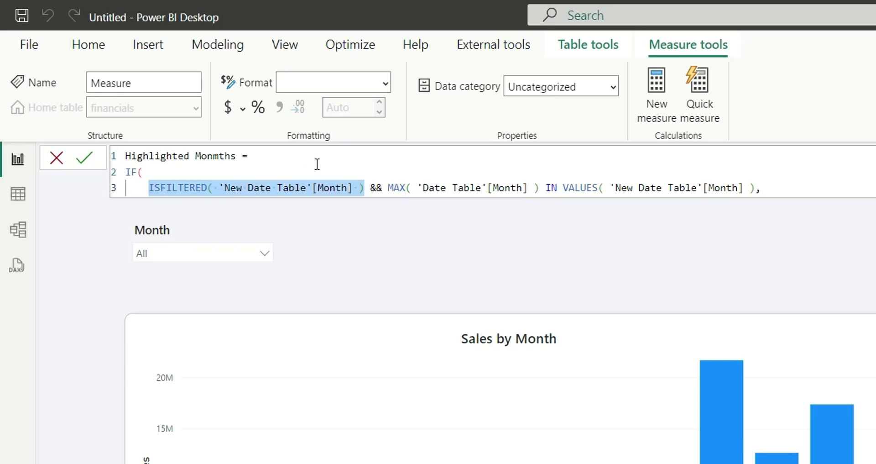
drag(566, 188, 755, 187)
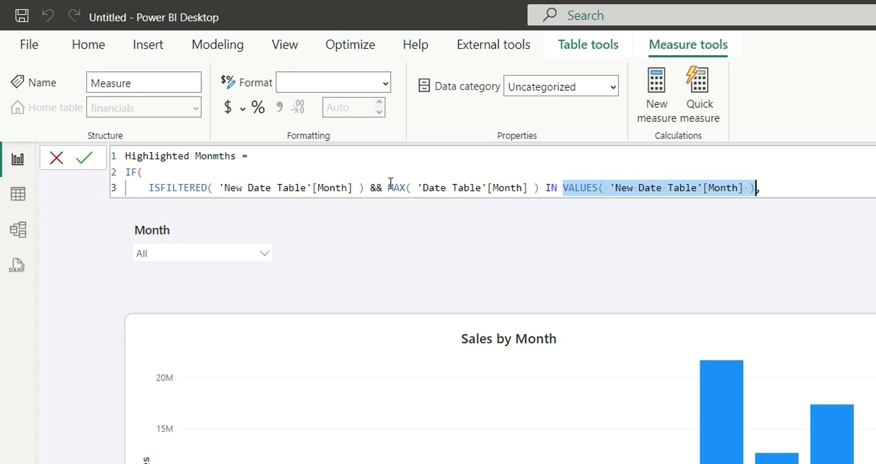
drag(388, 187, 540, 186)
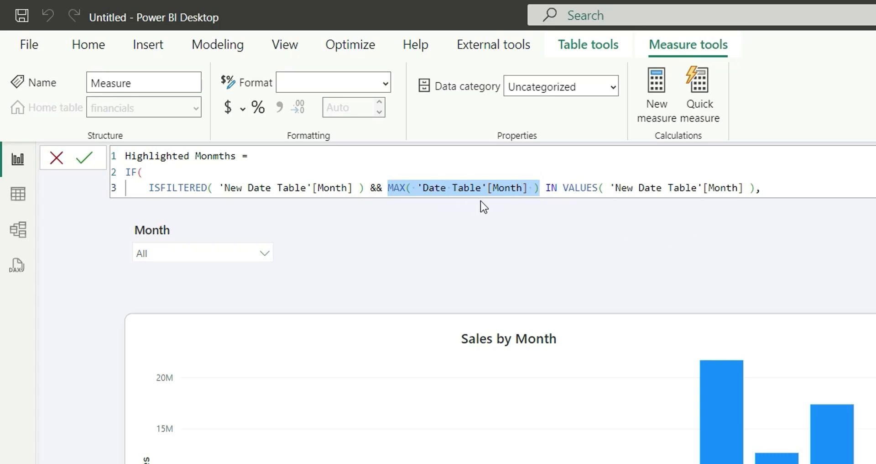
Step: Add the IF results "Light Blue" and "Light Grey" on separate lines and close the parenthesis
click(795, 193)
key(Return)
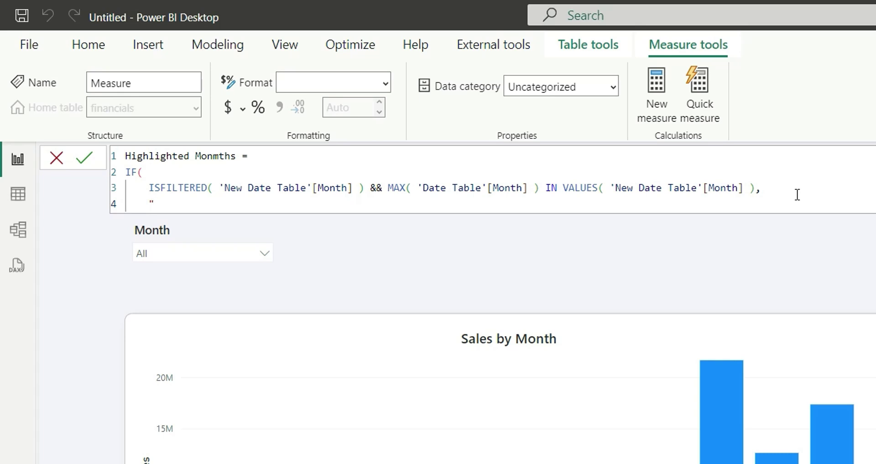
text(" LightBlue",)
key(Return)
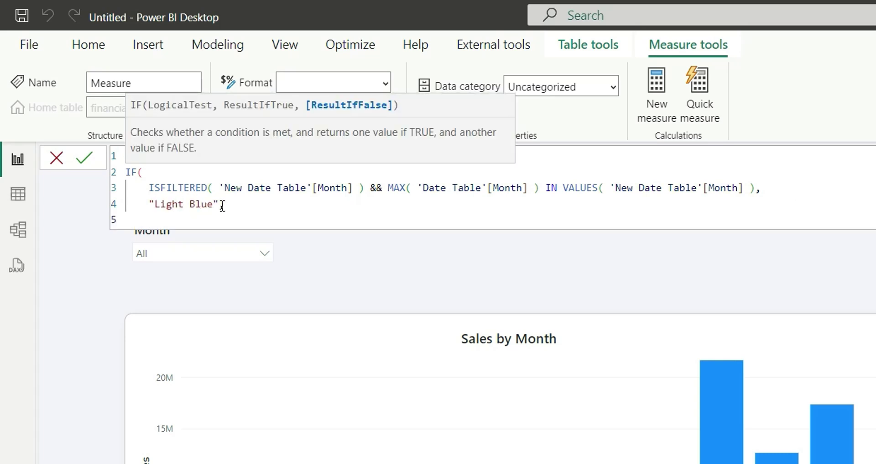
text("Light Grey")
key(Return)
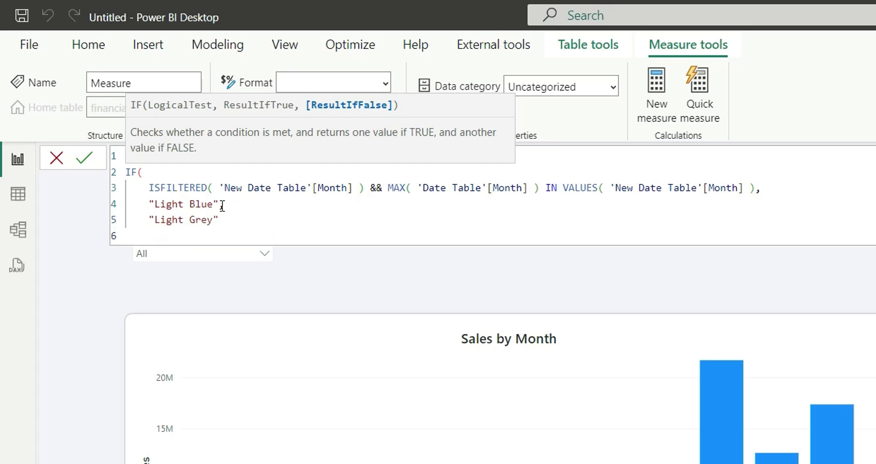
text())
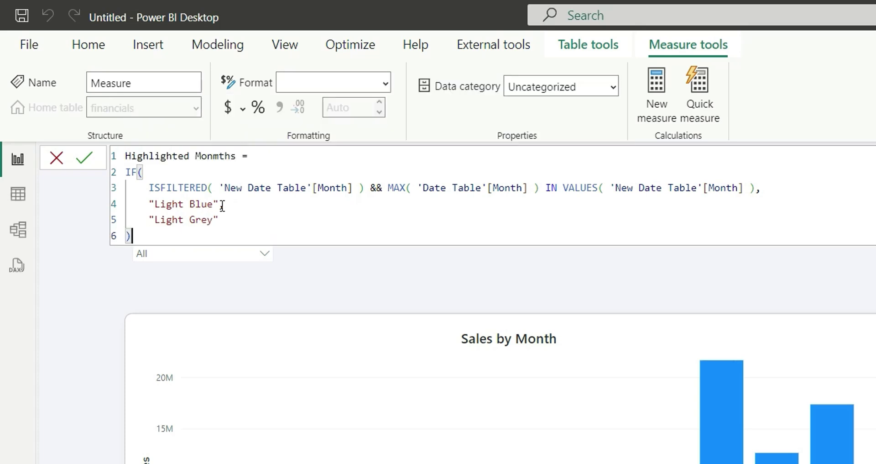
Step: Correct the measure name to Highlighted Months and commit it
click(219, 156)
key(BackSpace)
key(Return)
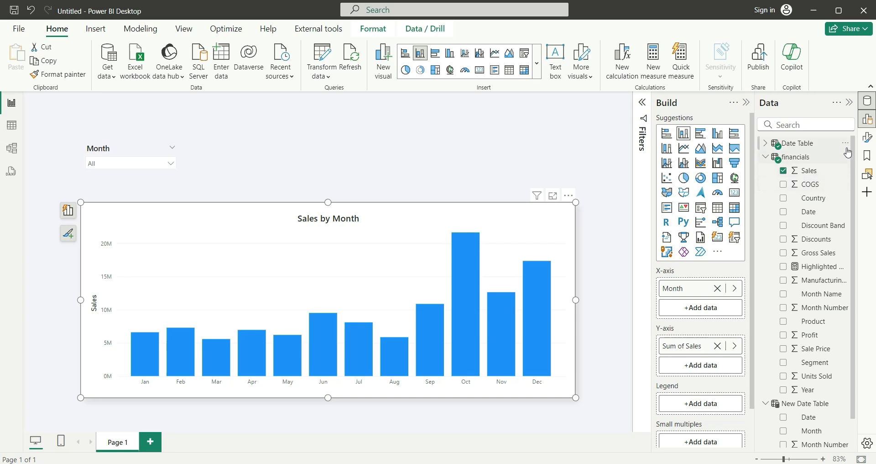
Step: In Format visual, expand Columns and open the fx conditional formatting for Color
click(867, 137)
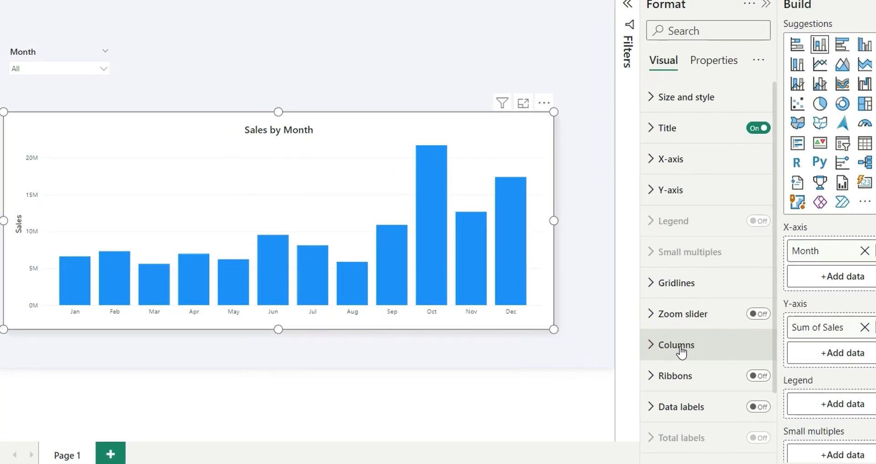
click(579, 361)
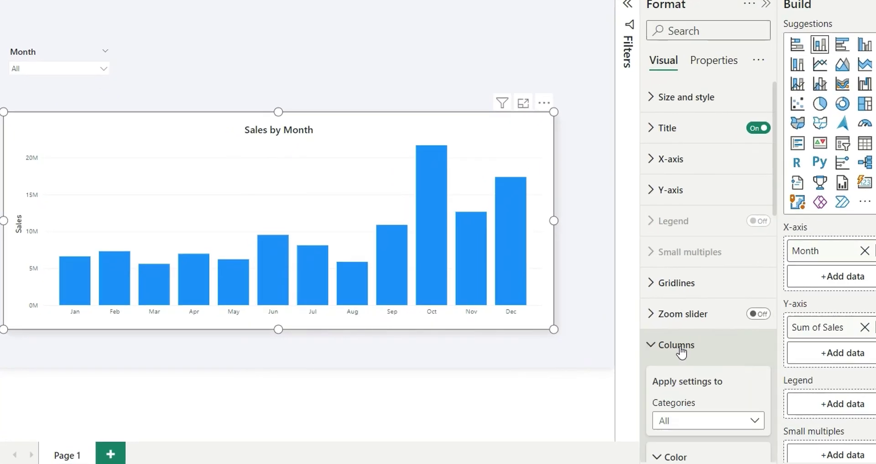
scroll(704, 417, down, 4)
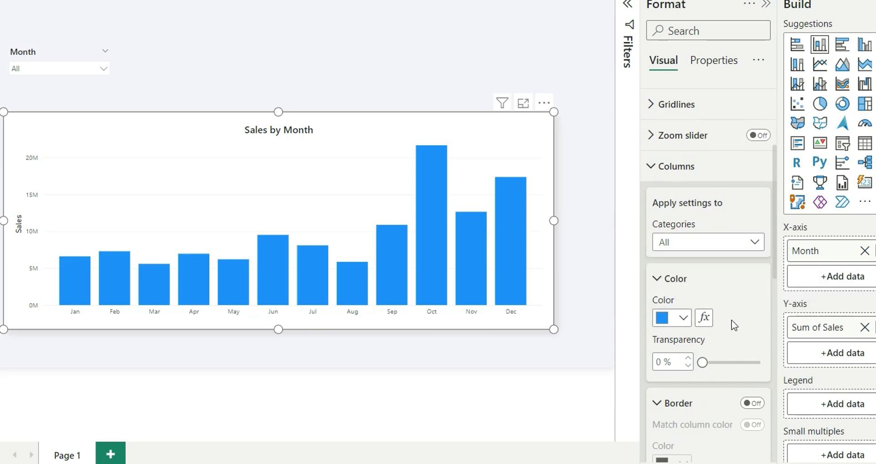
click(705, 317)
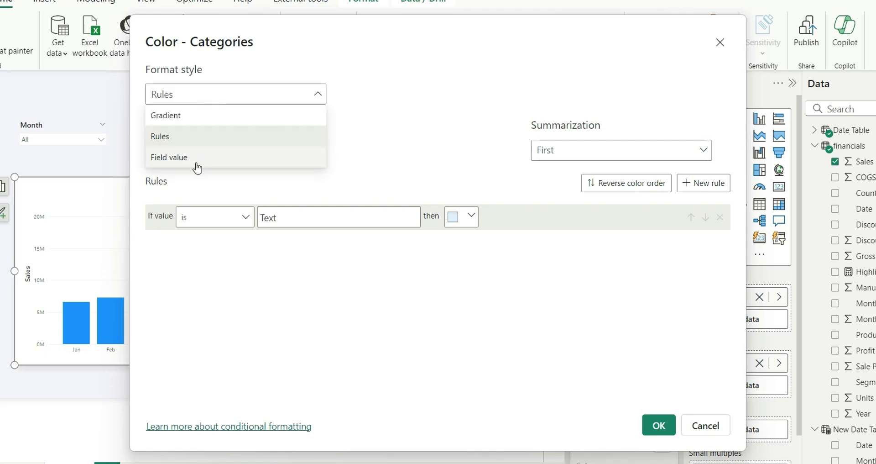
Step: Colour the bars by the field value of the Highlighted Months measure
click(197, 162)
click(217, 154)
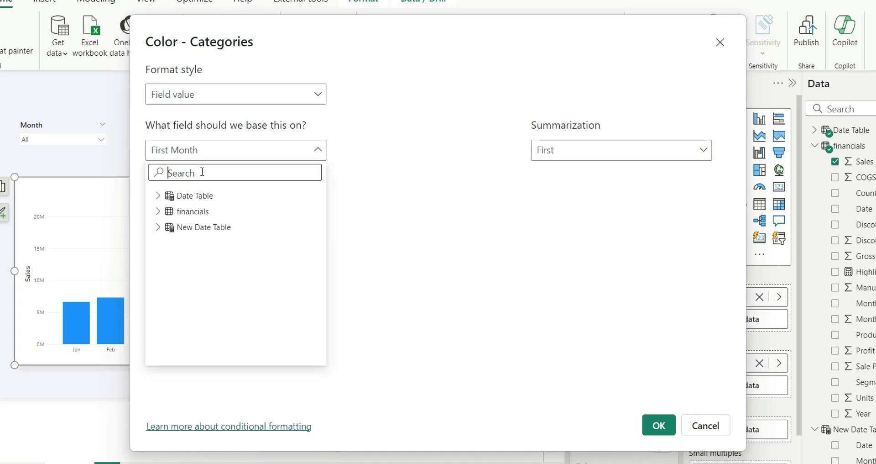
text(high)
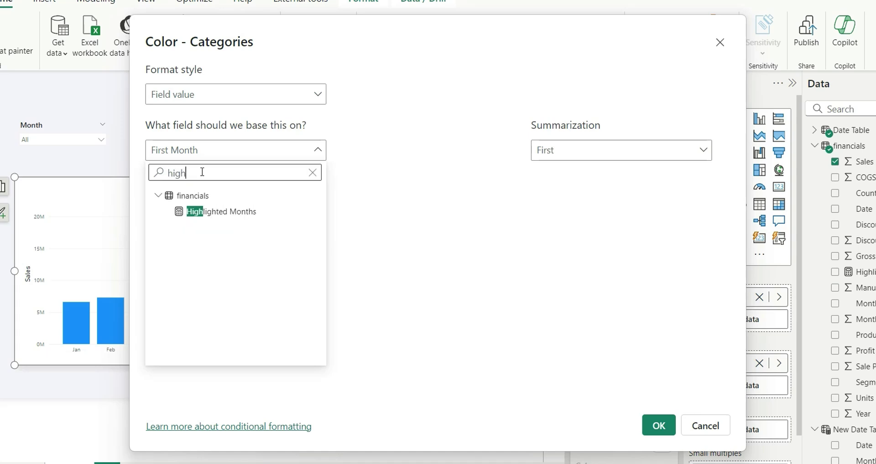
click(221, 215)
click(657, 425)
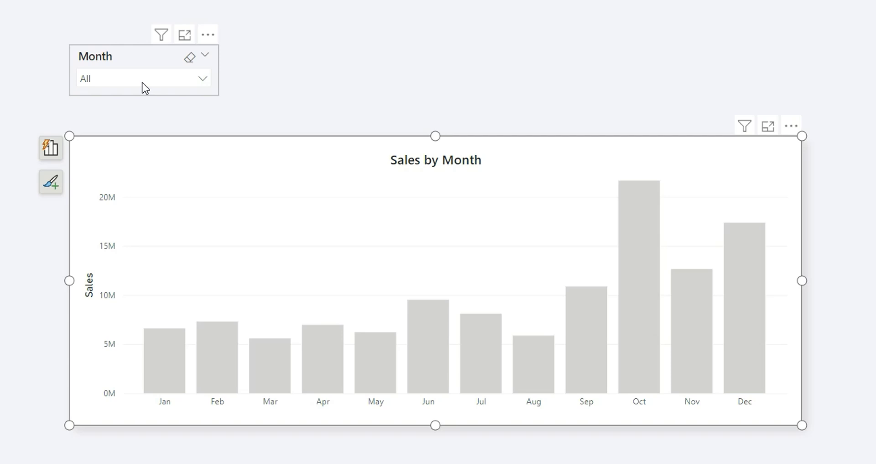
Step: Select Feb, Jun and Aug in the Month slicer
click(145, 87)
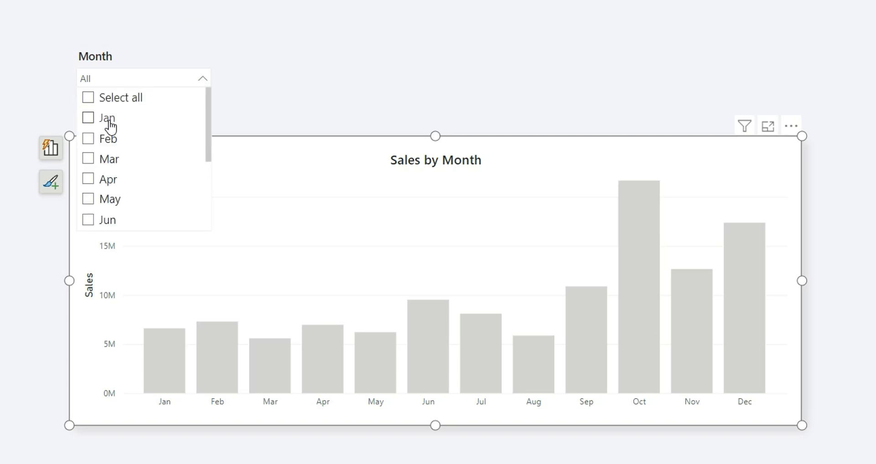
click(110, 138)
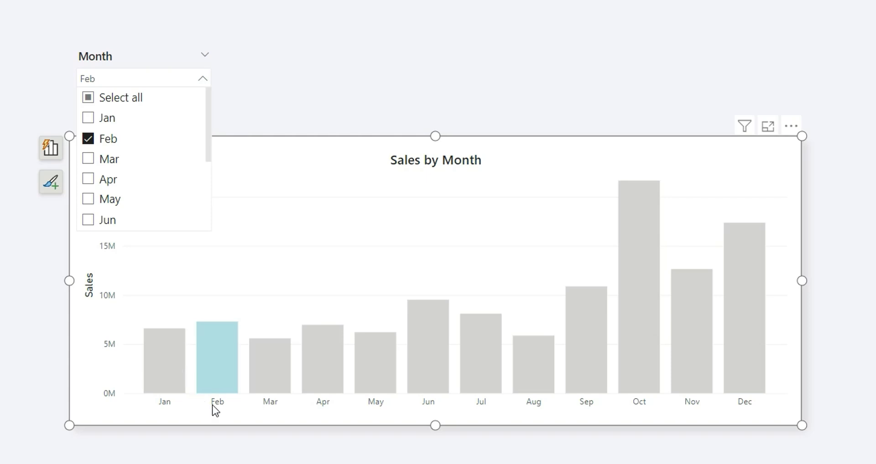
scroll(127, 187, down, 2)
ctrl+click(109, 188)
ctrl+click(125, 156)
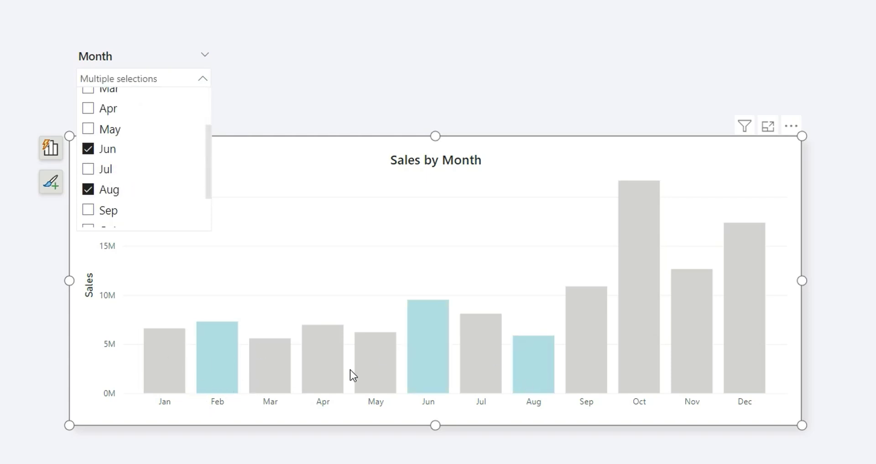
click(396, 103)
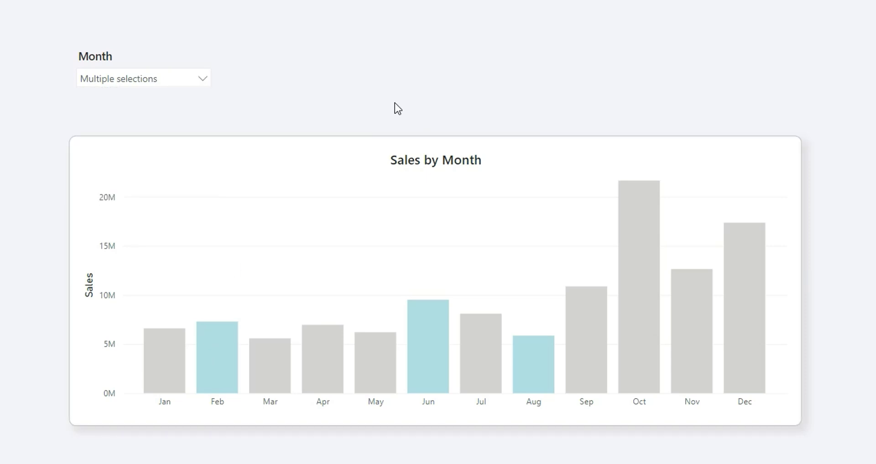